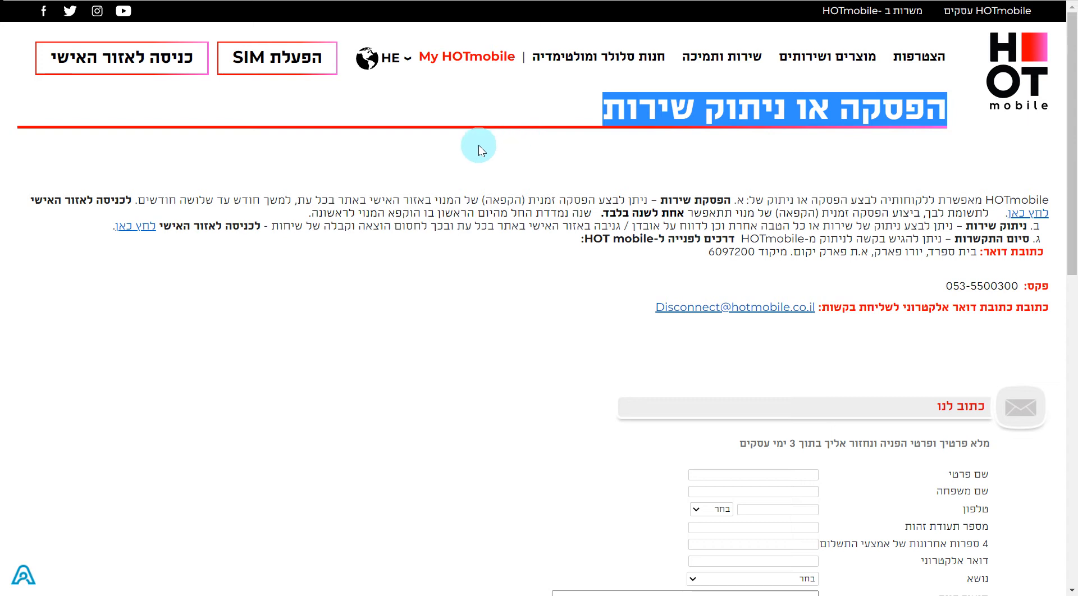
- Browse the HOT mobile cancellation page, visit the HOTsim site, and scroll through the contact form
left_click(476, 145)
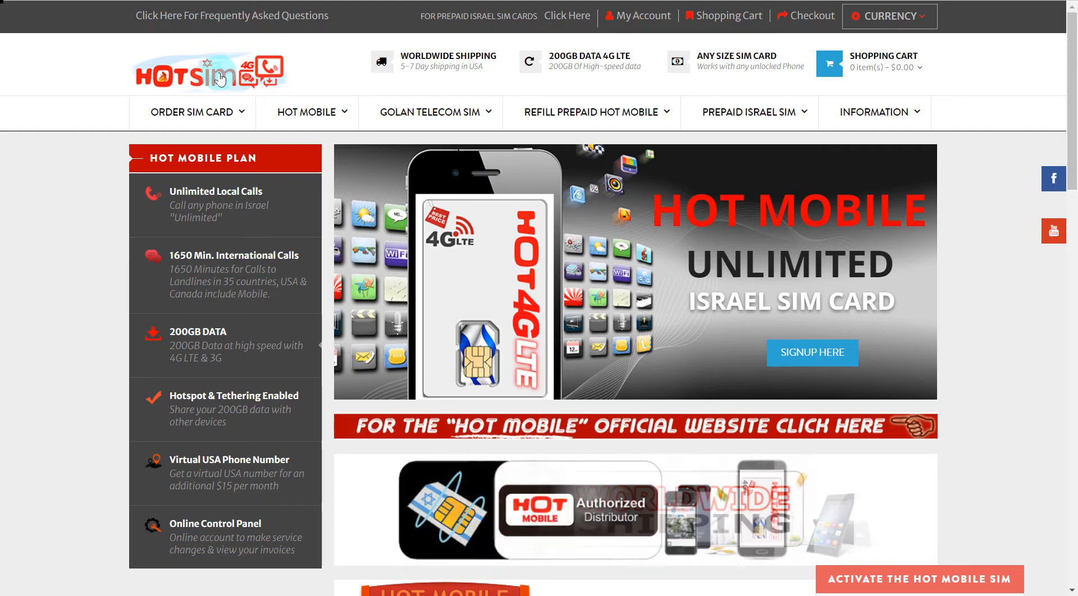
left_click(172, 118)
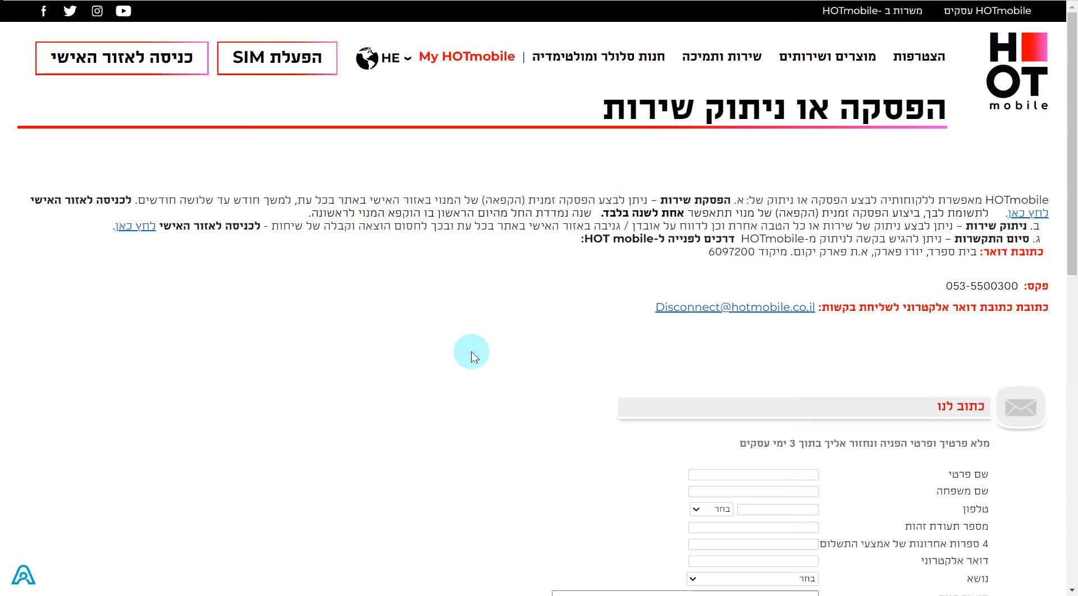
scroll(517, 397, "down", 2)
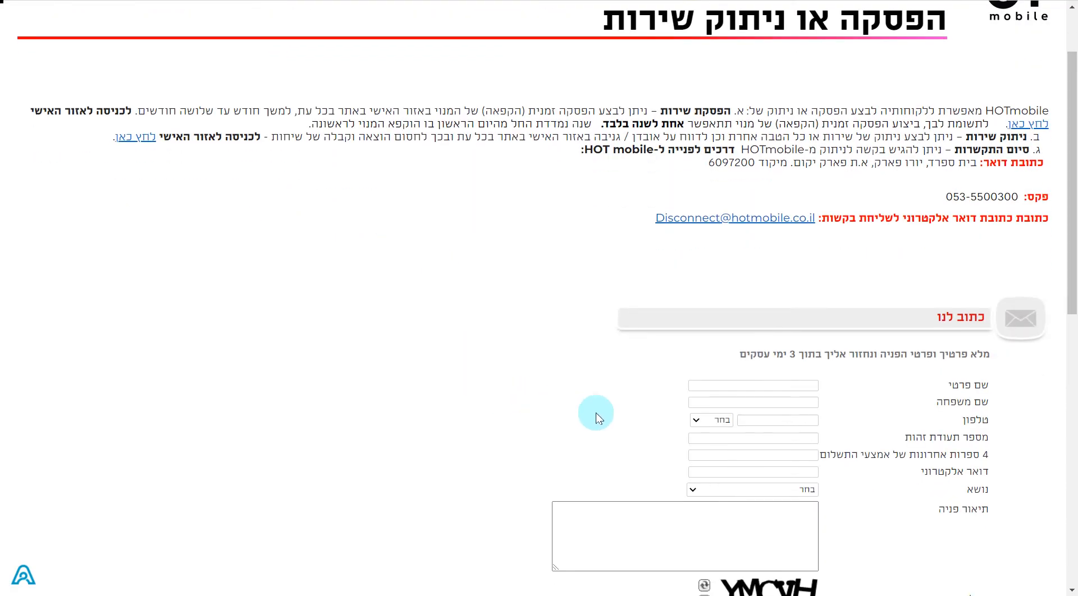
scroll(598, 418, "up", 2)
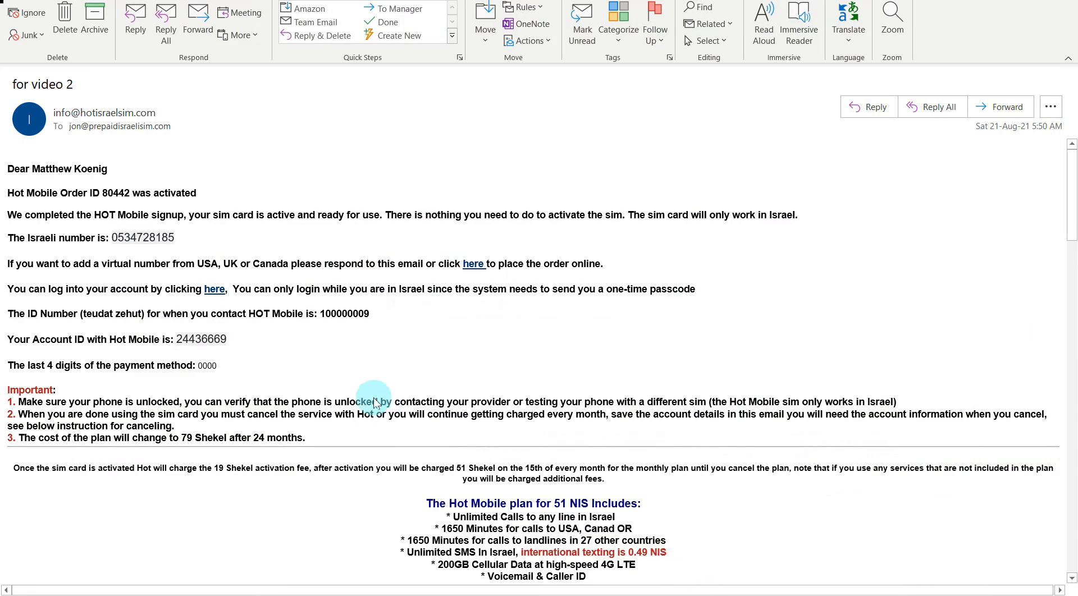
- Scroll through the Outlook activation email's account details, then bring the HOT mobile browser page back
scroll(357, 391, "down", 2)
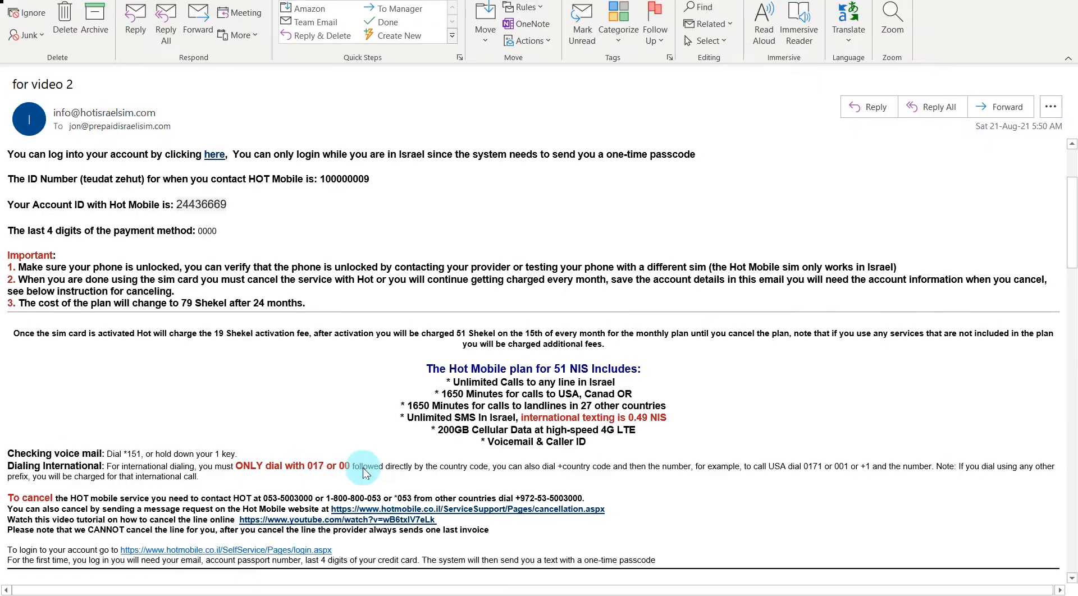
scroll(135, 255, "up", 2)
scroll(135, 255, "up", 1)
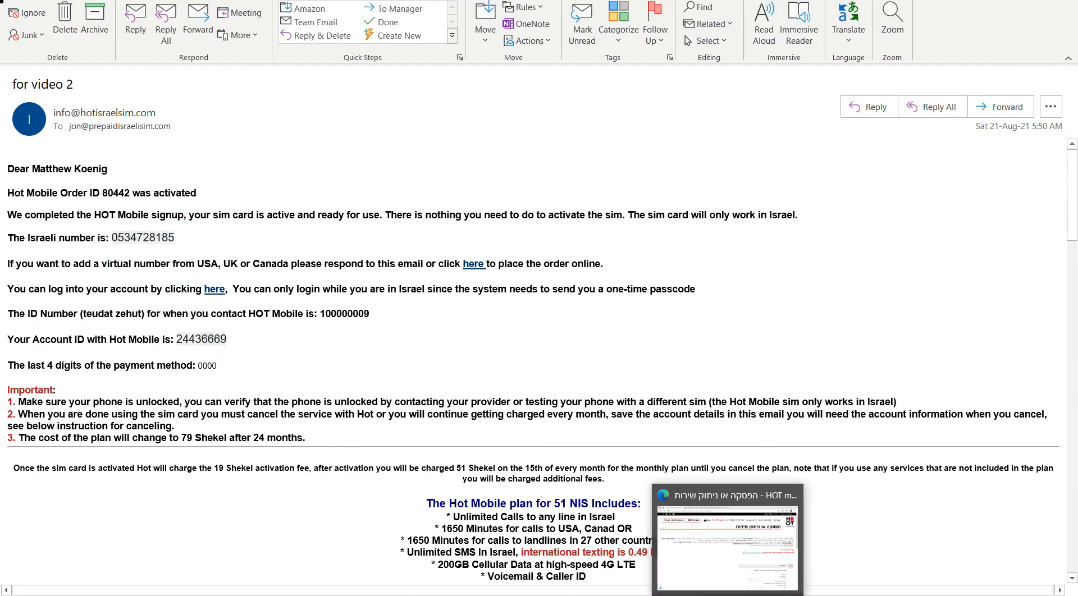
left_click(729, 595)
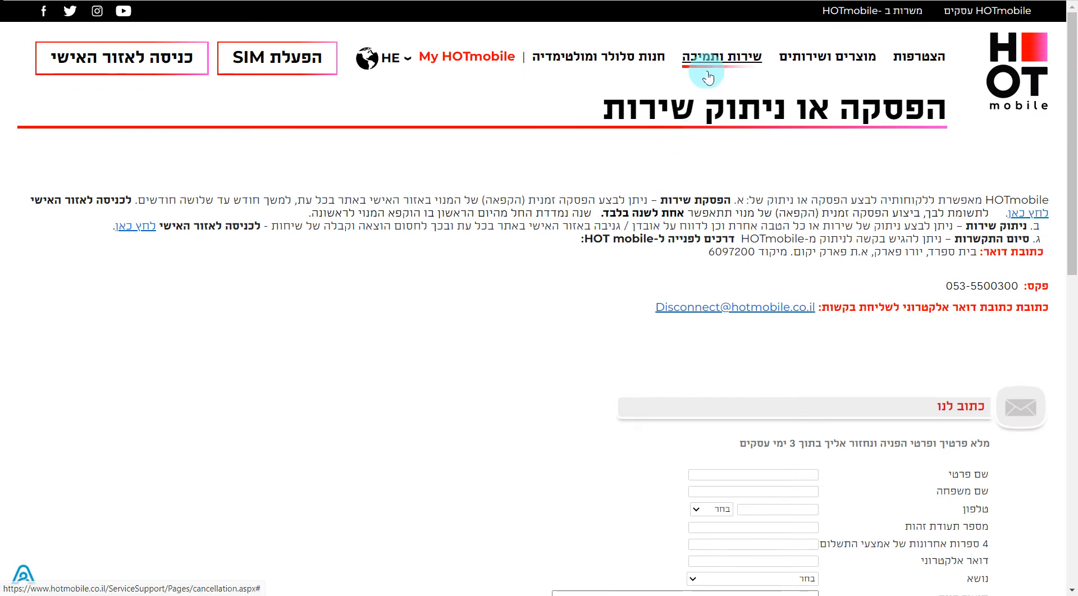
- Go to the Contact Us (צור קשר) page from the שירות ותמיכה menu
left_click(706, 71)
left_click(834, 234)
left_click(892, 238)
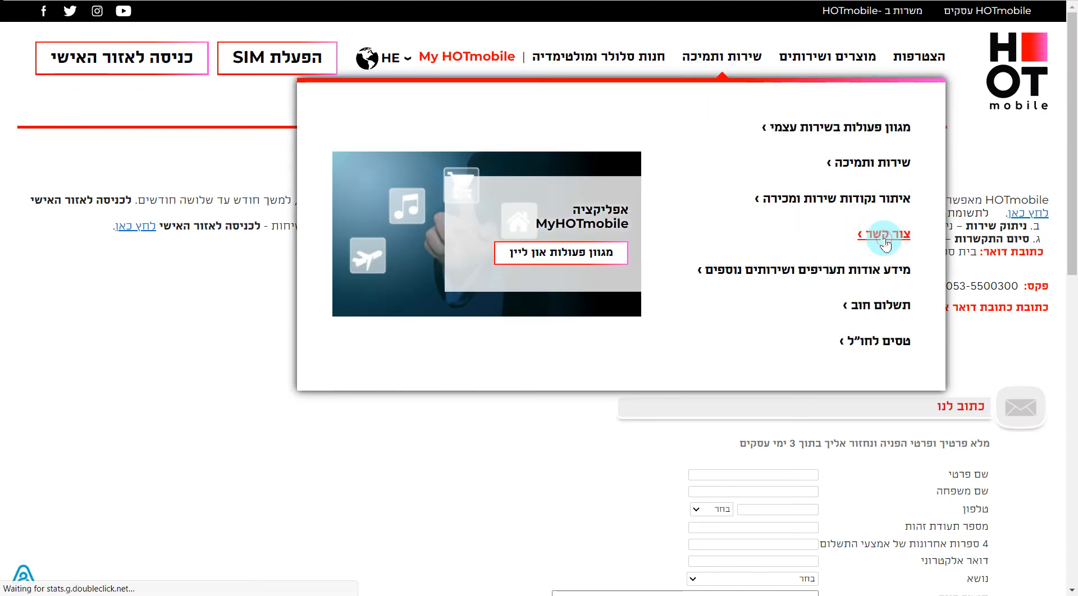
- Scroll down the contact page to the כתוב לנו write-to-us form
scroll(878, 402, "down", 7)
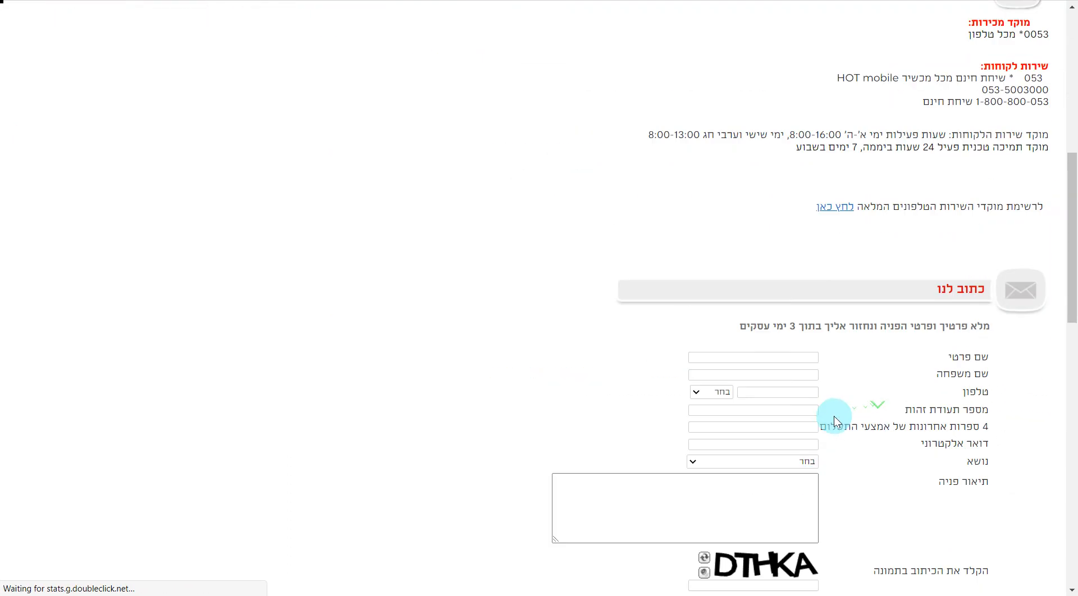
scroll(834, 420, "down", 1)
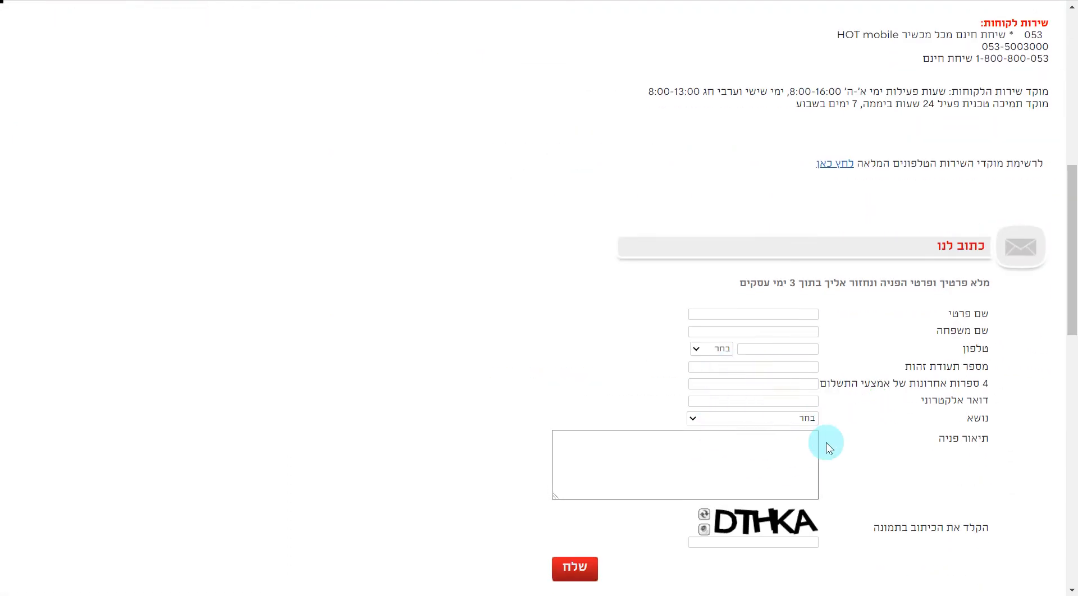
scroll(842, 449, "up", 6)
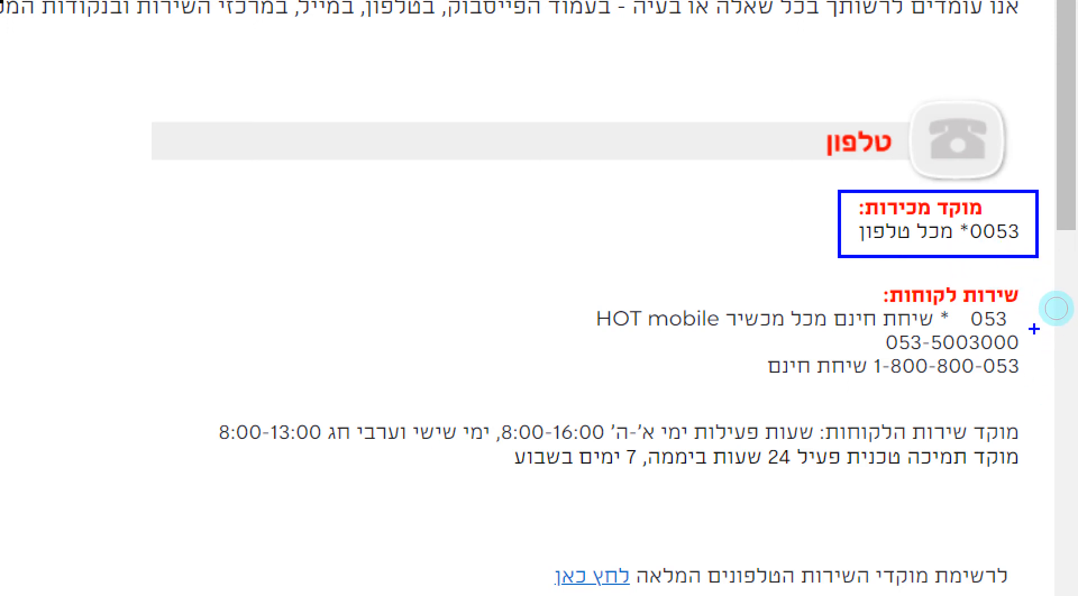
left_click_drag(1034, 329, 861, 356)
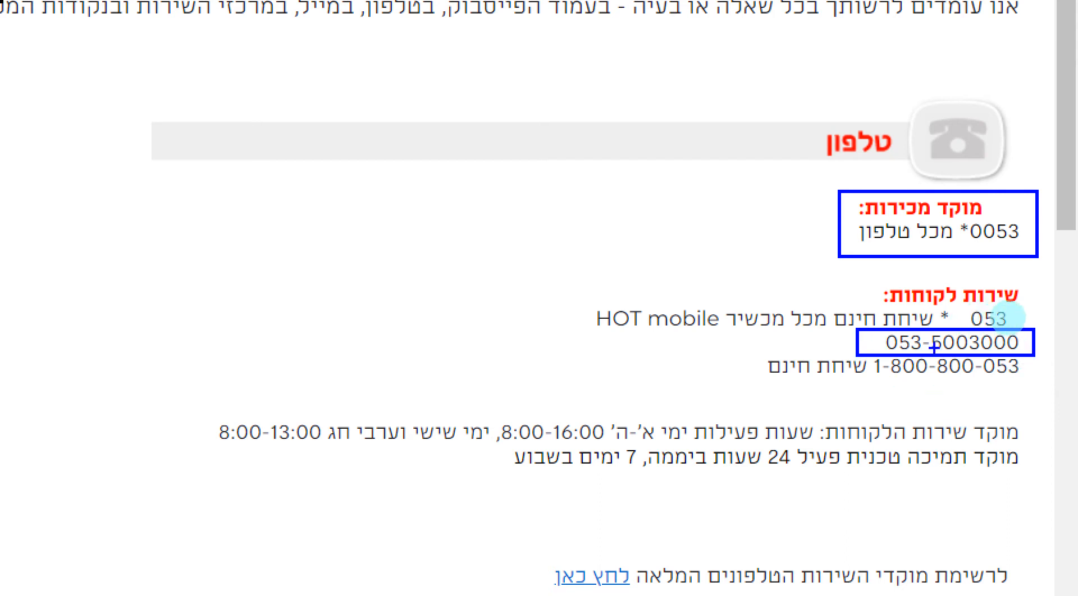
key("e")
mouse_move(1041, 408)
left_mouse_down()
mouse_move(989, 426)
mouse_move(336, 498)
mouse_move(137, 481)
left_mouse_up()
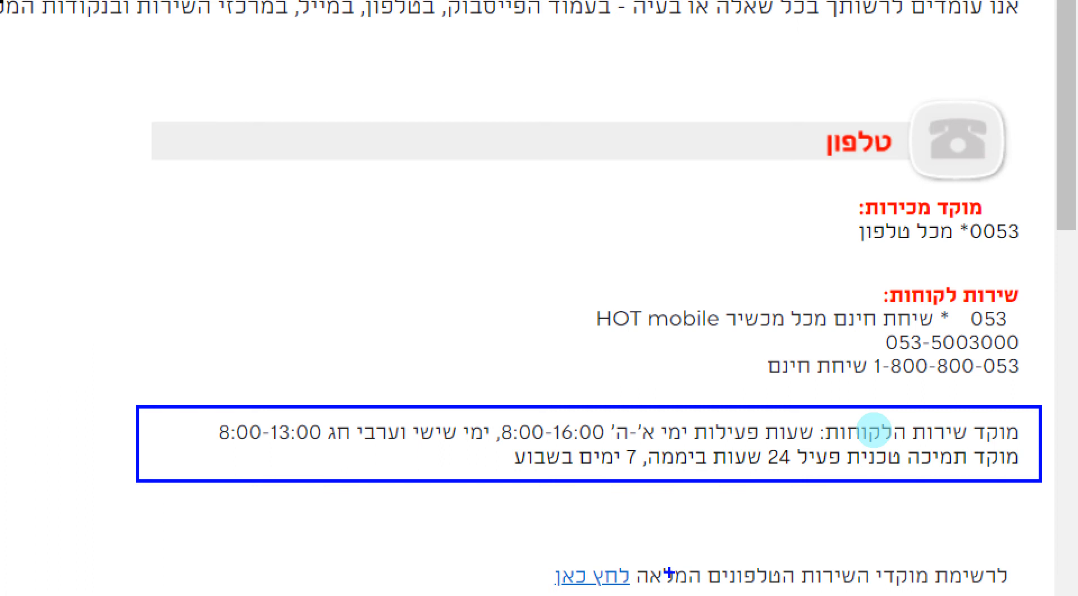
scroll(719, 589, "down", 5)
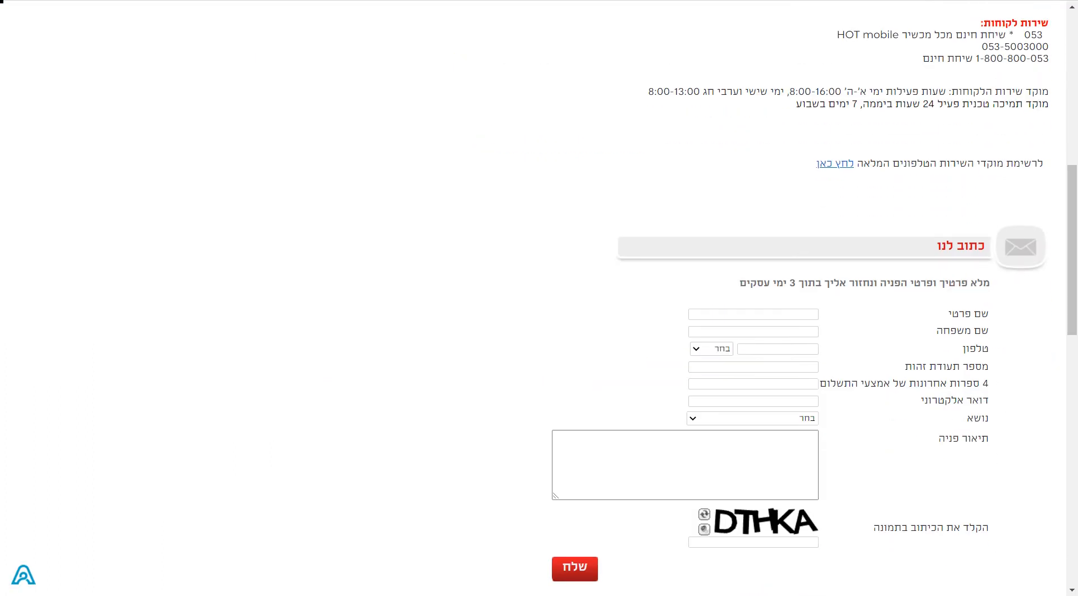
- Enter the customer's first name, last name, and mobile number with its prefix
left_click(805, 313)
left_click(745, 336)
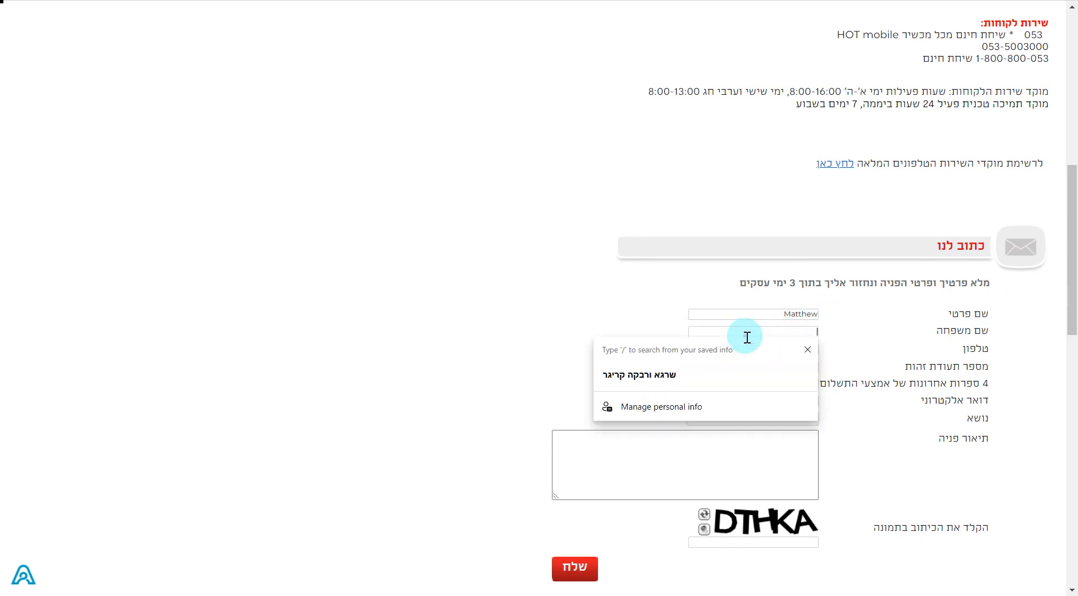
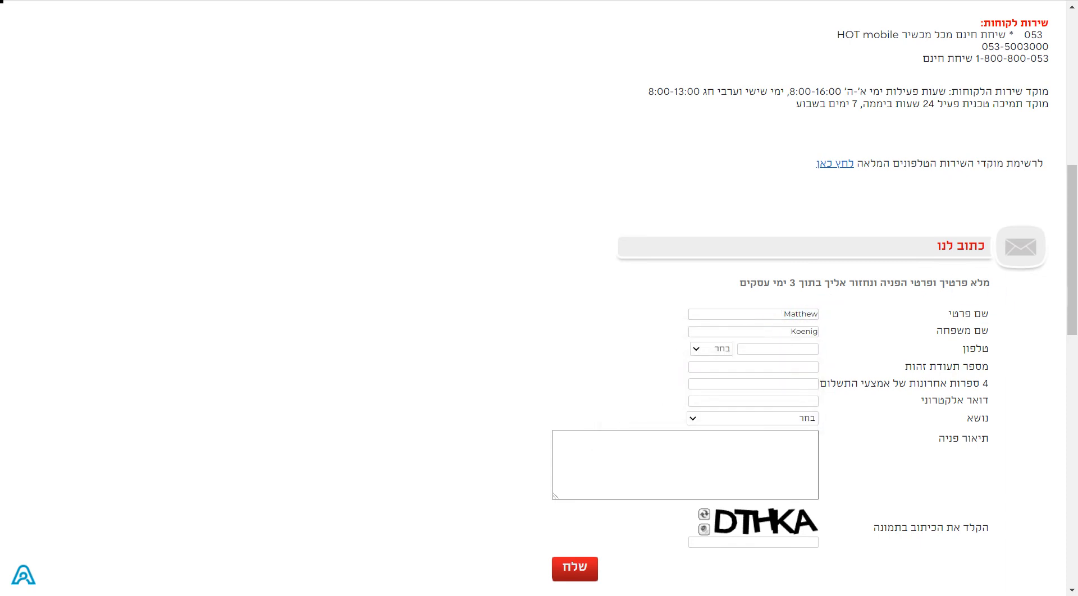
left_click(708, 349)
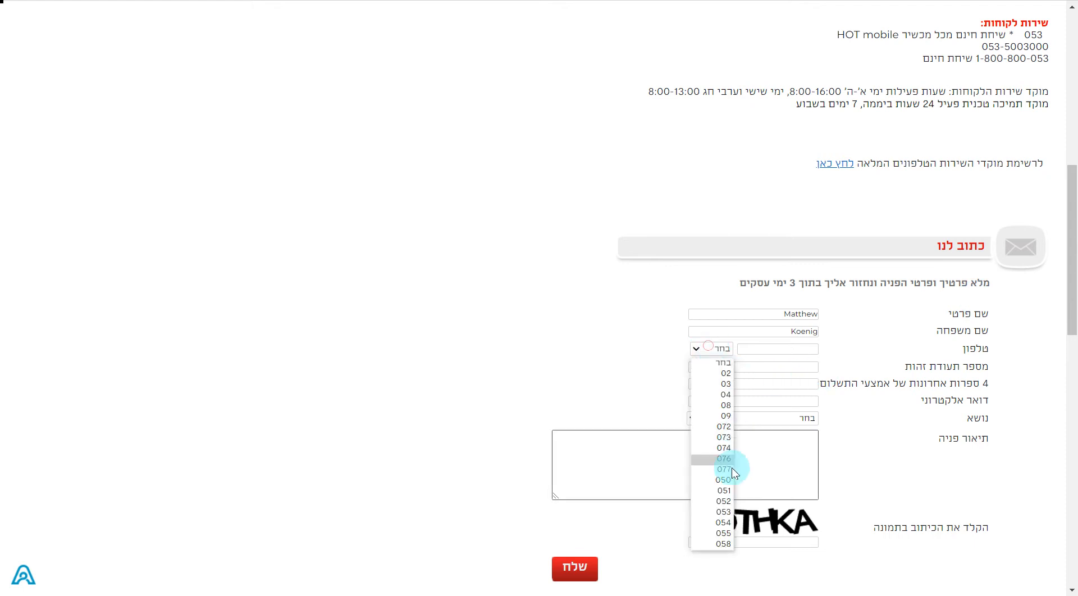
left_click(723, 511)
left_click(780, 348)
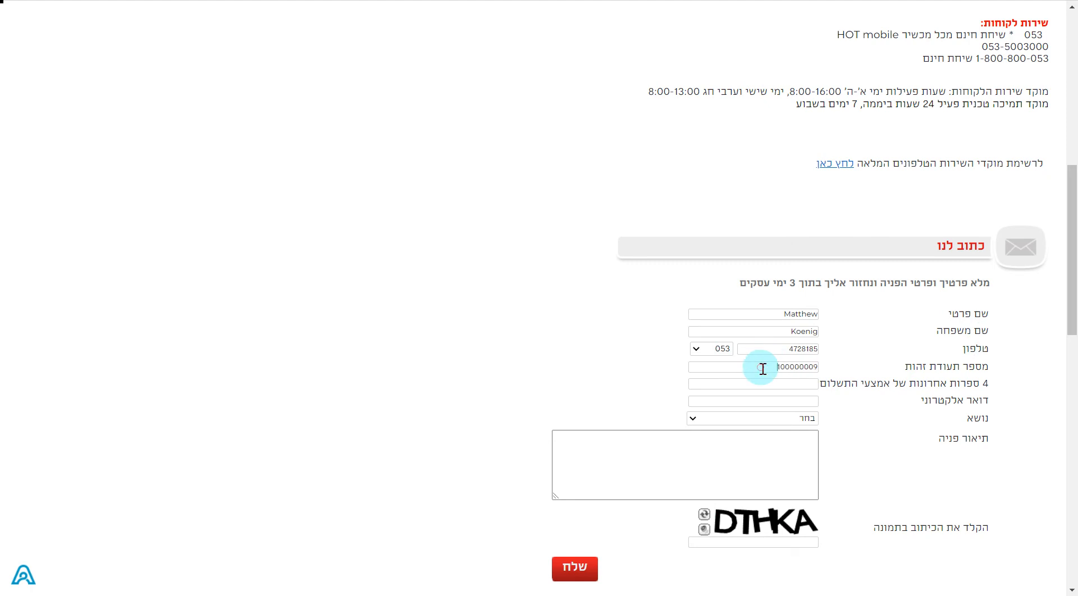
- Fill in the payment method's last digits and the contact's e-mail address
left_click(784, 383)
type("0000")
left_click(779, 402)
- Set subject הפסקת שירות with sub-topic הקפאת מנוי / סיום התקשרות
left_click(804, 419)
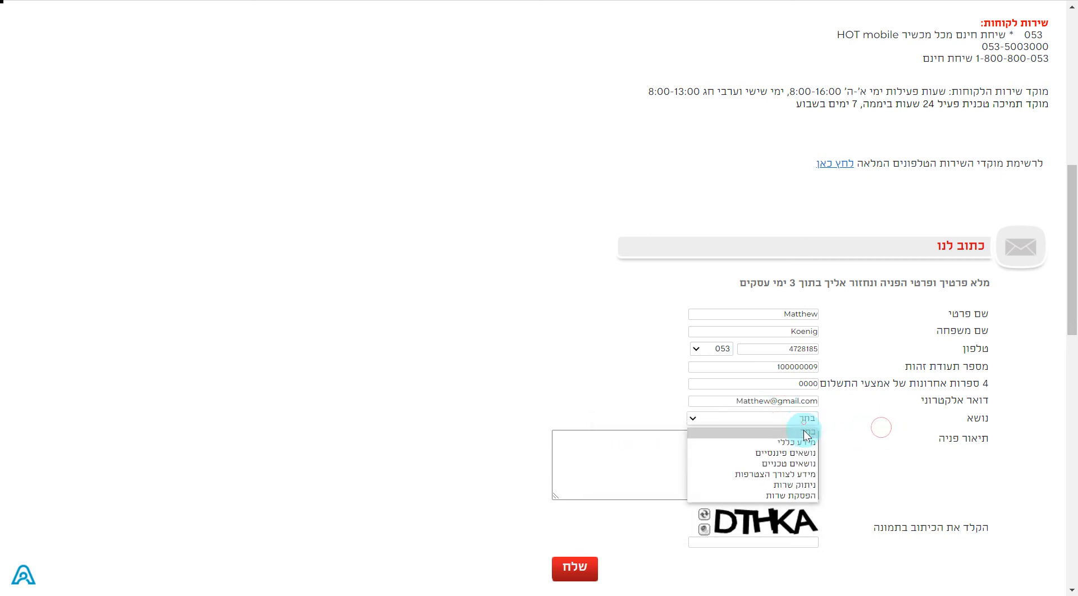
left_click(776, 495)
left_click(652, 420)
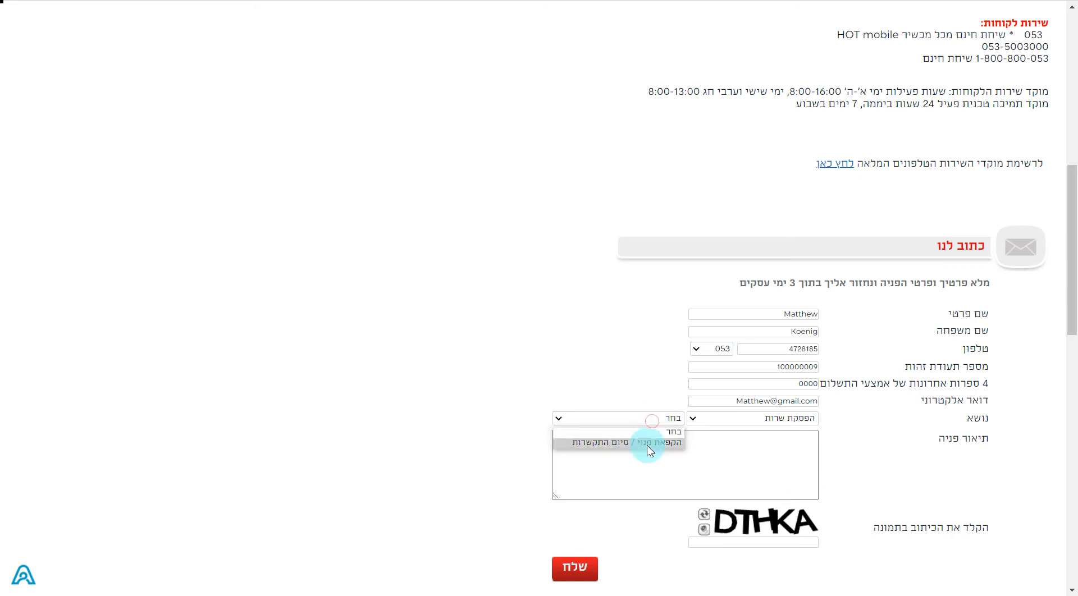
left_click(629, 441)
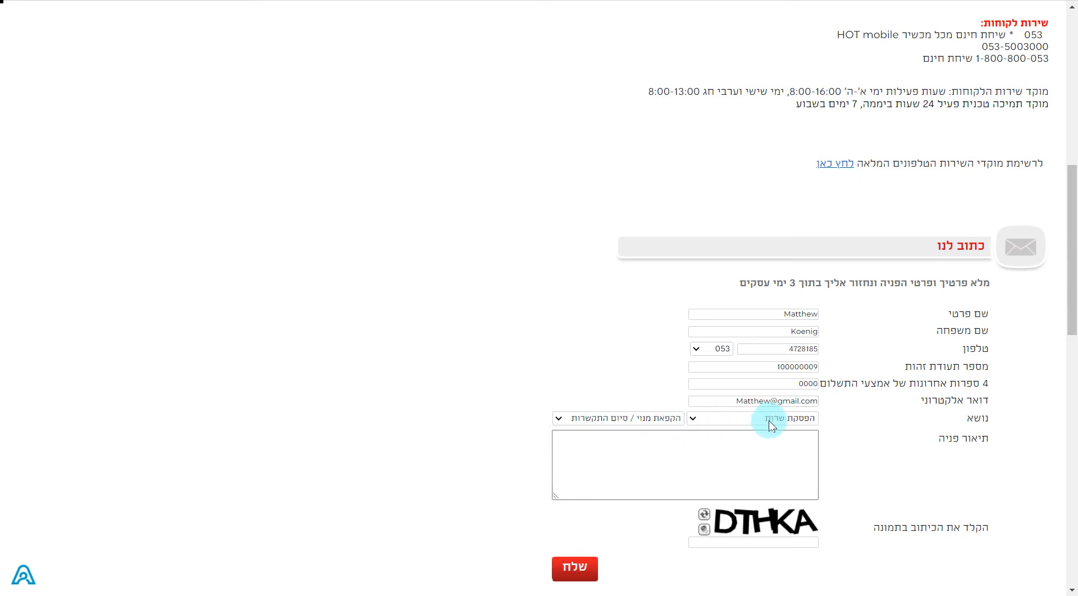
left_click(729, 471)
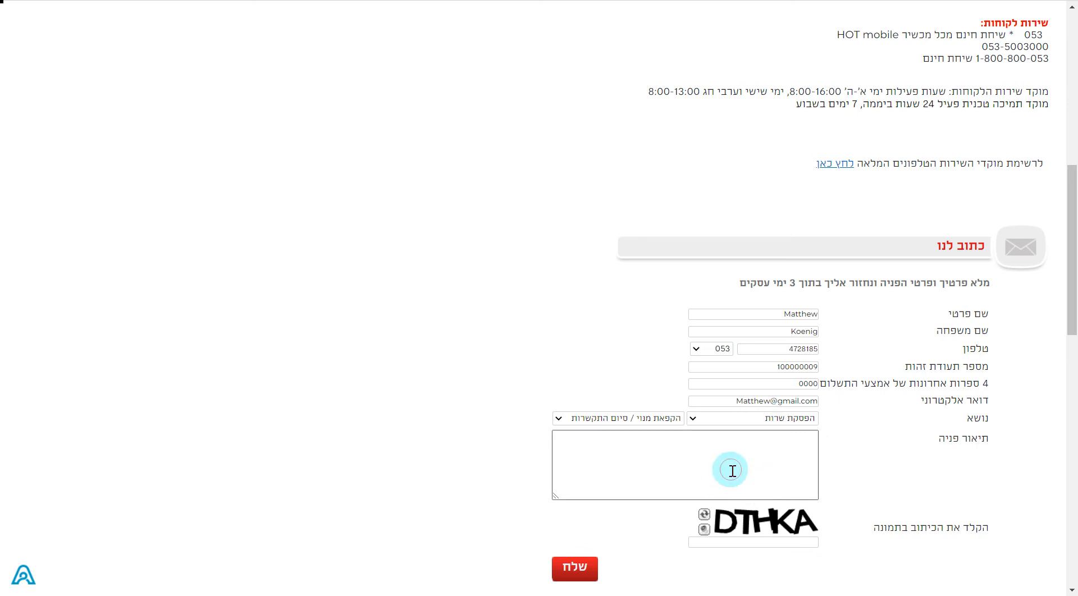
- Paste the line-cancellation request into the תיאור פניה description box
scroll(736, 471, "down", 2)
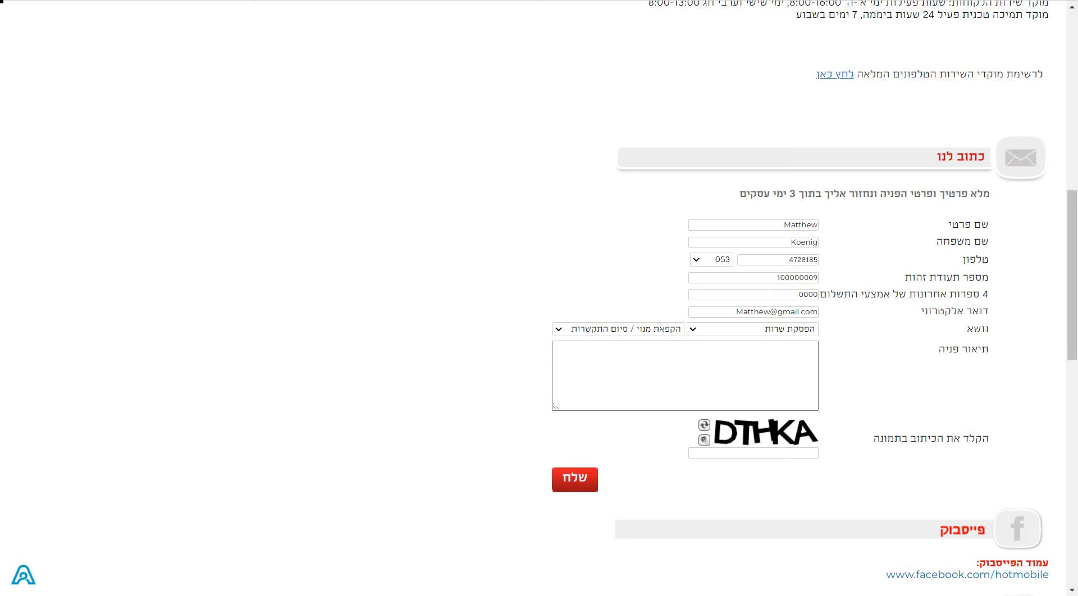
left_click(770, 380)
key("ctrl+v")
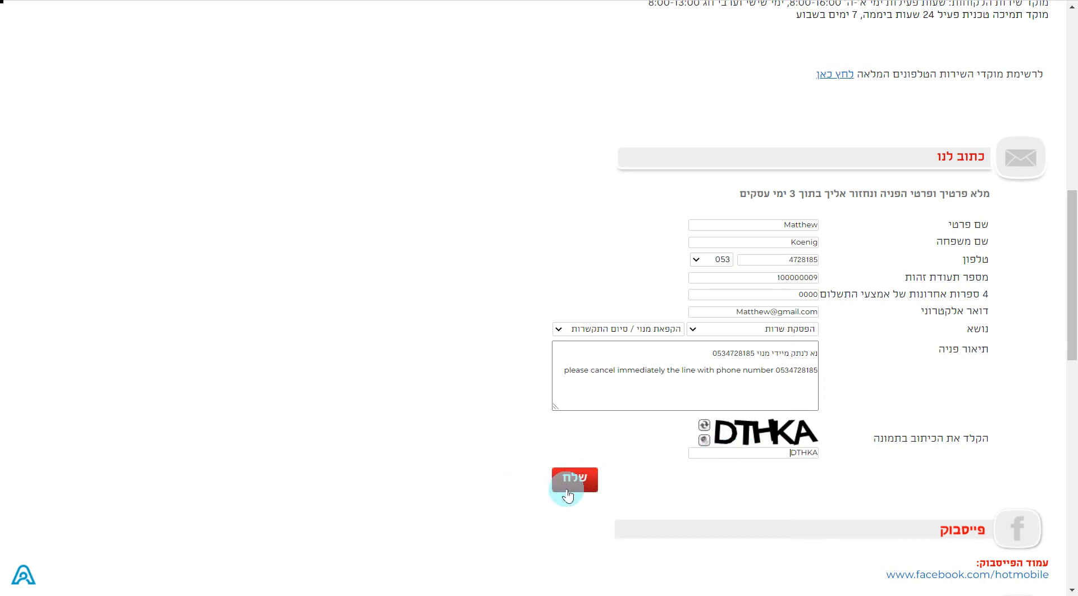
- Scroll over the completed contact form to check it, then switch to the HOTSIM tab
scroll(543, 446, "up", 3)
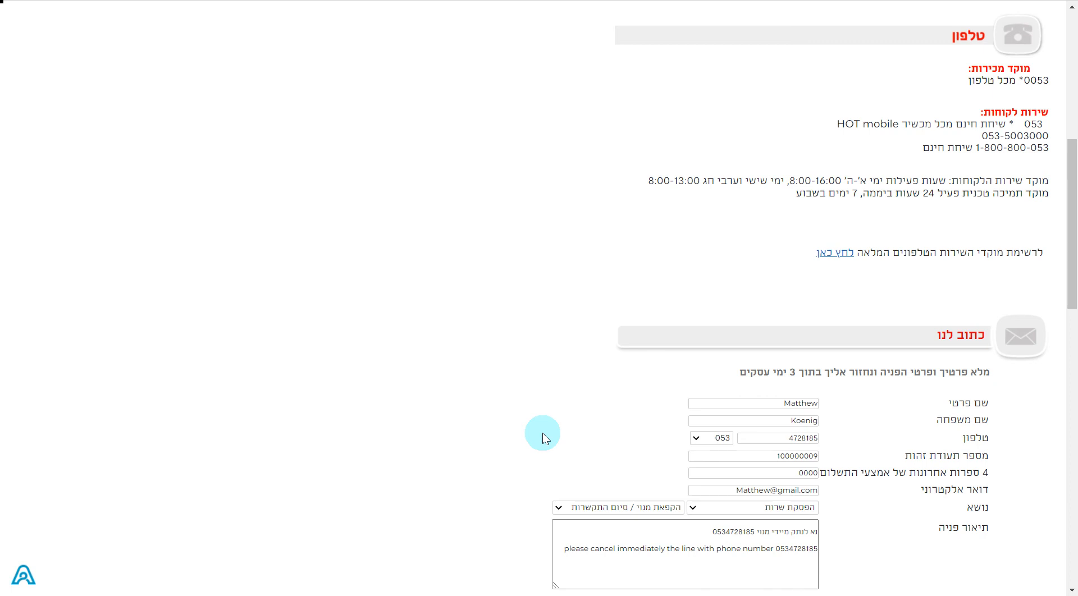
scroll(543, 439, "down", 2)
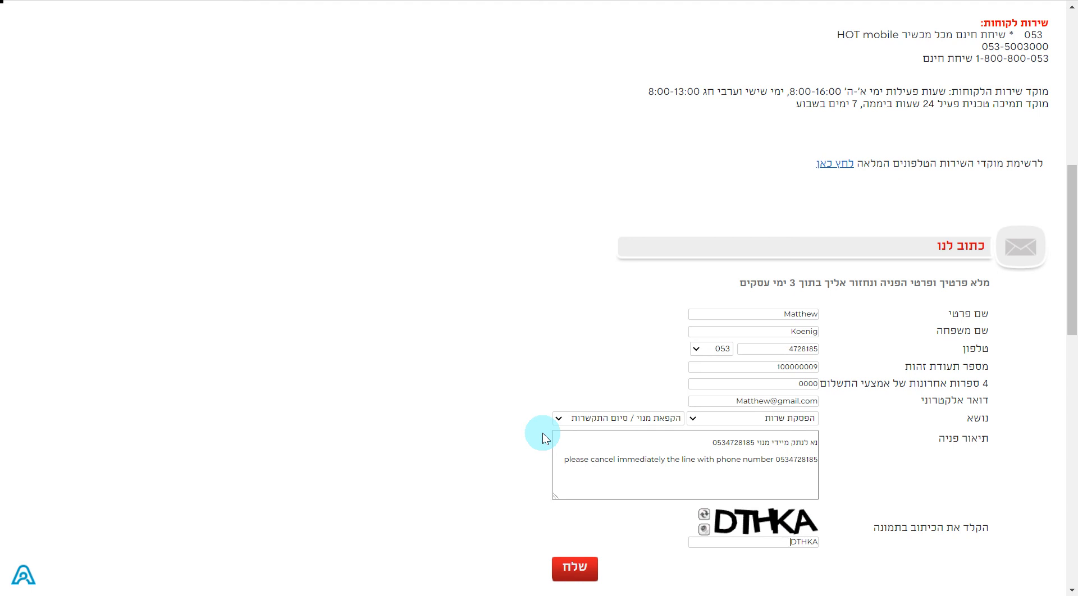
scroll(542, 439, "up", 12)
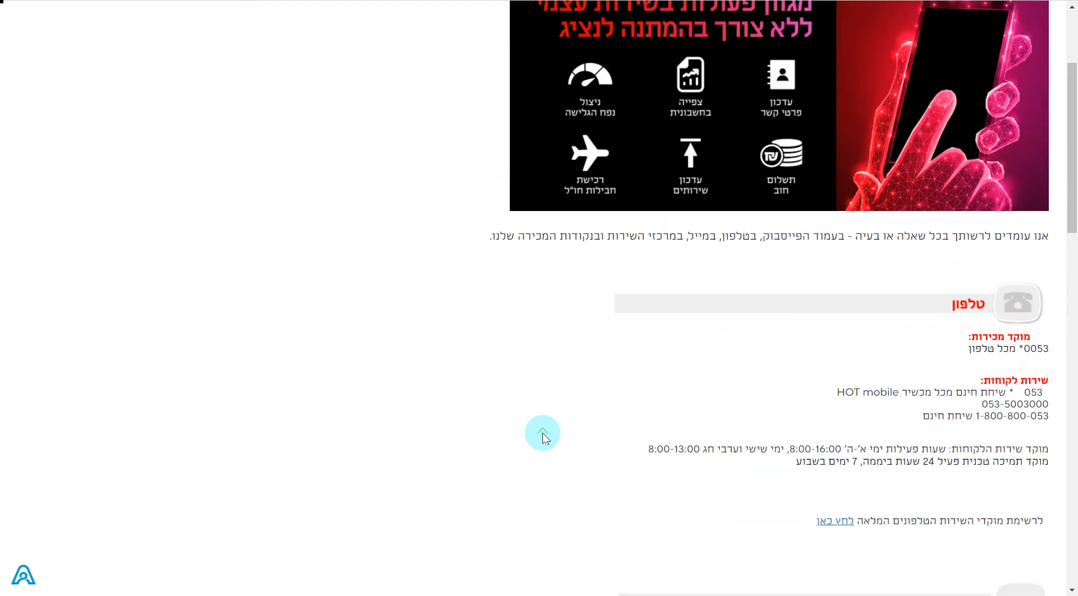
scroll(542, 438, "down", 2)
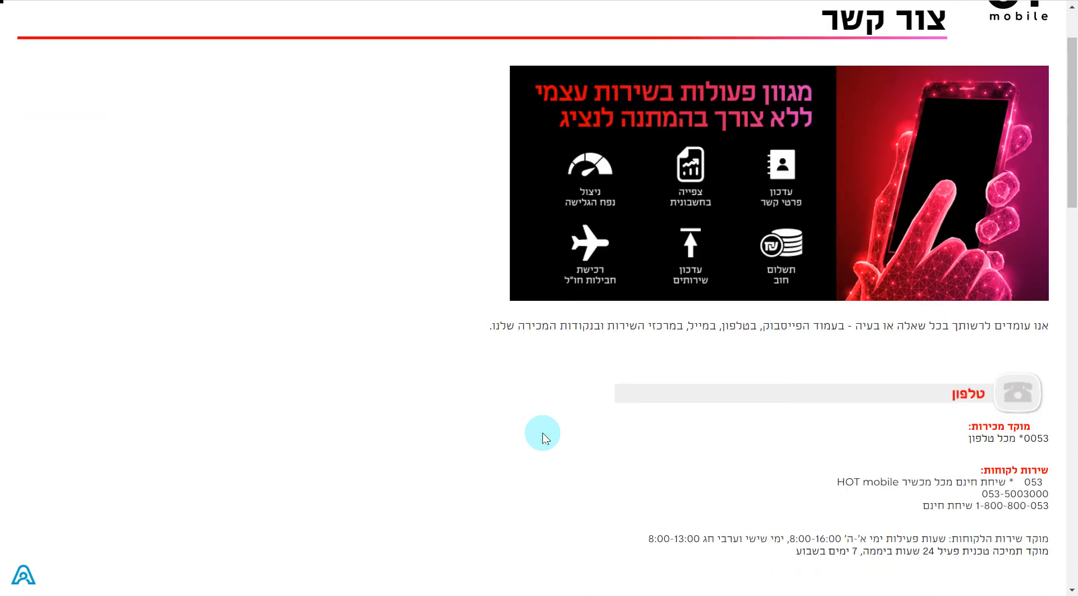
scroll(543, 438, "down", 10)
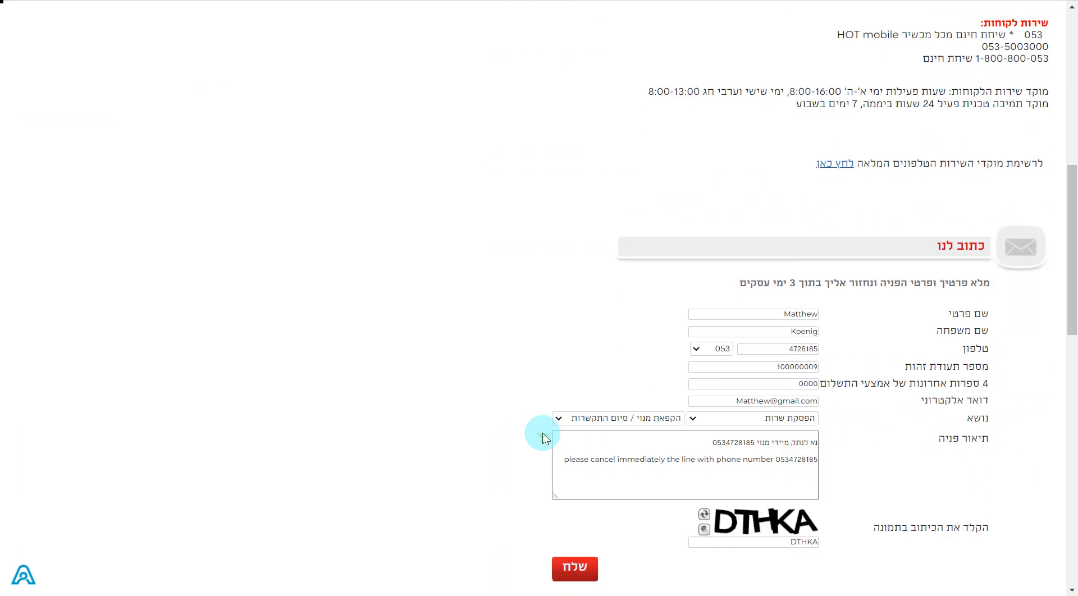
scroll(542, 439, "down", 8)
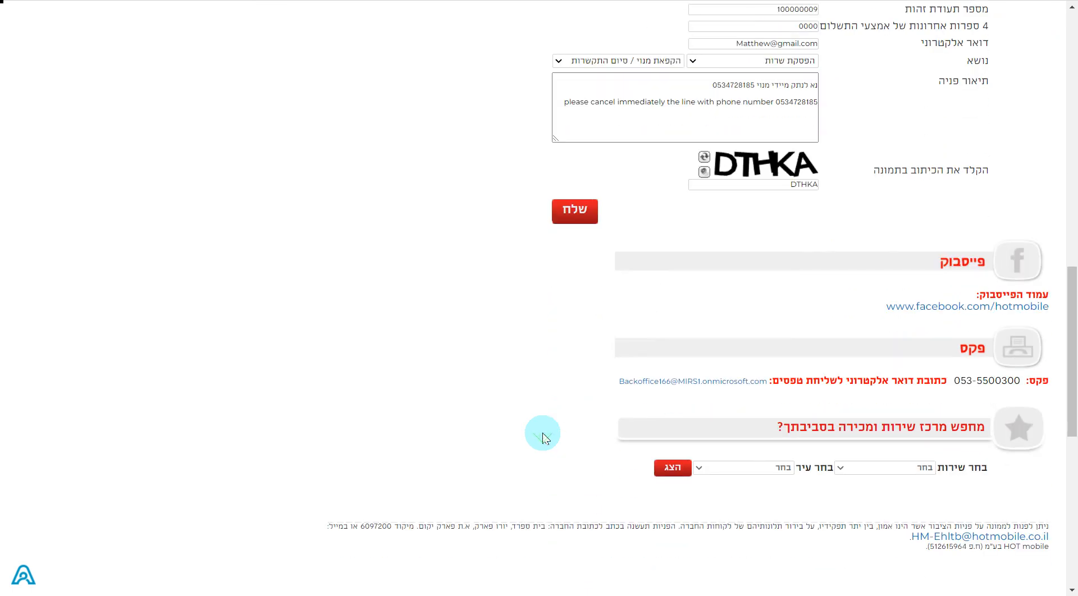
left_click(293, 0)
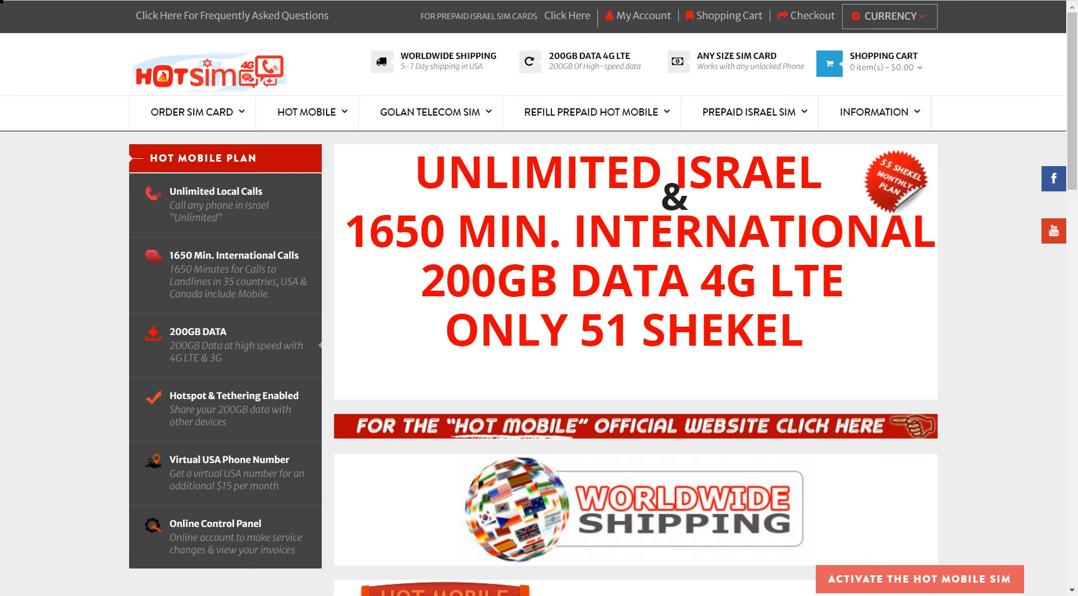
- Return to the HOT mobile tab and open the תשלום חוב debt payment page from שירות ותמיכה
key("ctrl+Tab")
scroll(573, 332, "up", 15)
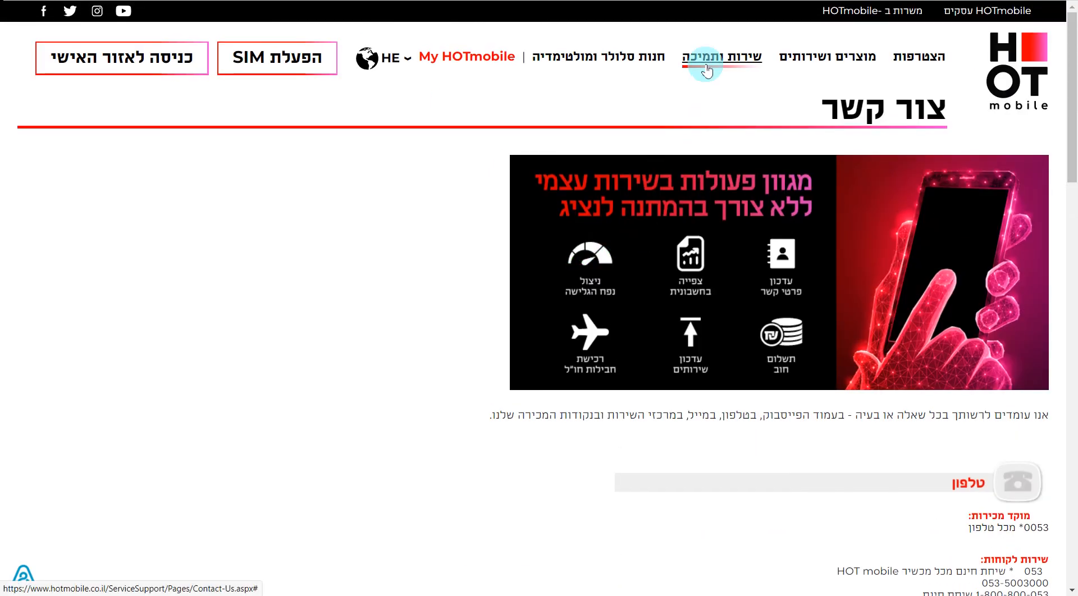
left_click(706, 70)
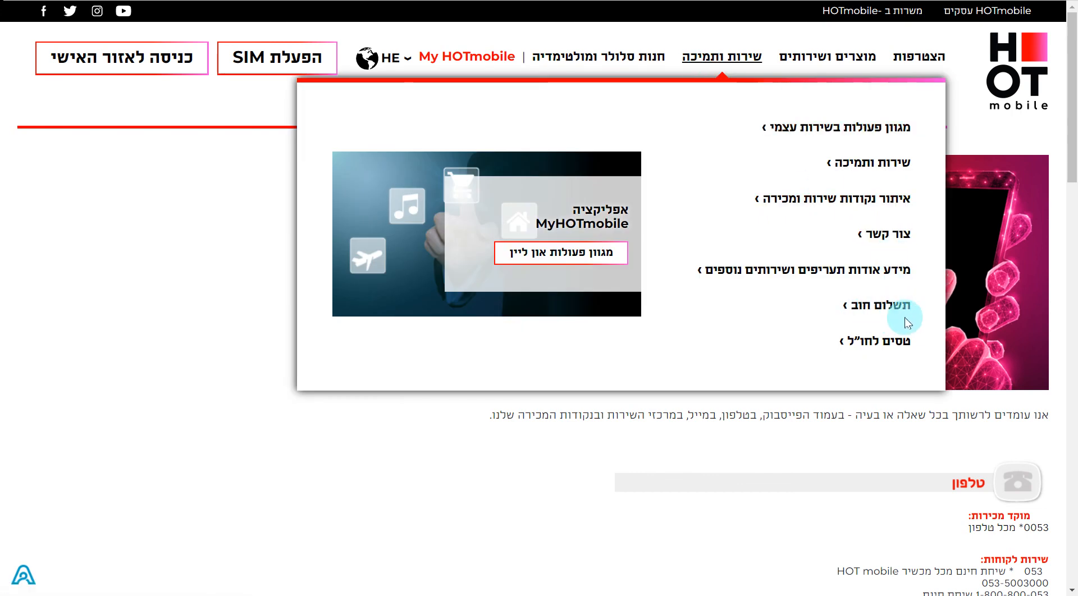
left_click(886, 318)
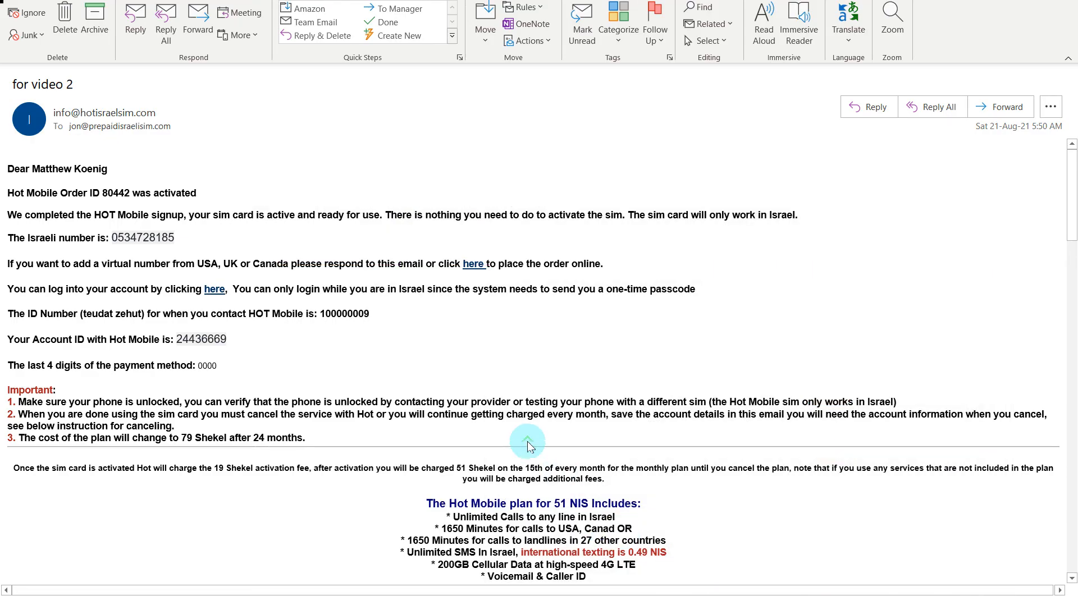
- Read down through the SIM activation e-mail's settings, then restore the browser window
scroll(527, 446, "down", 10)
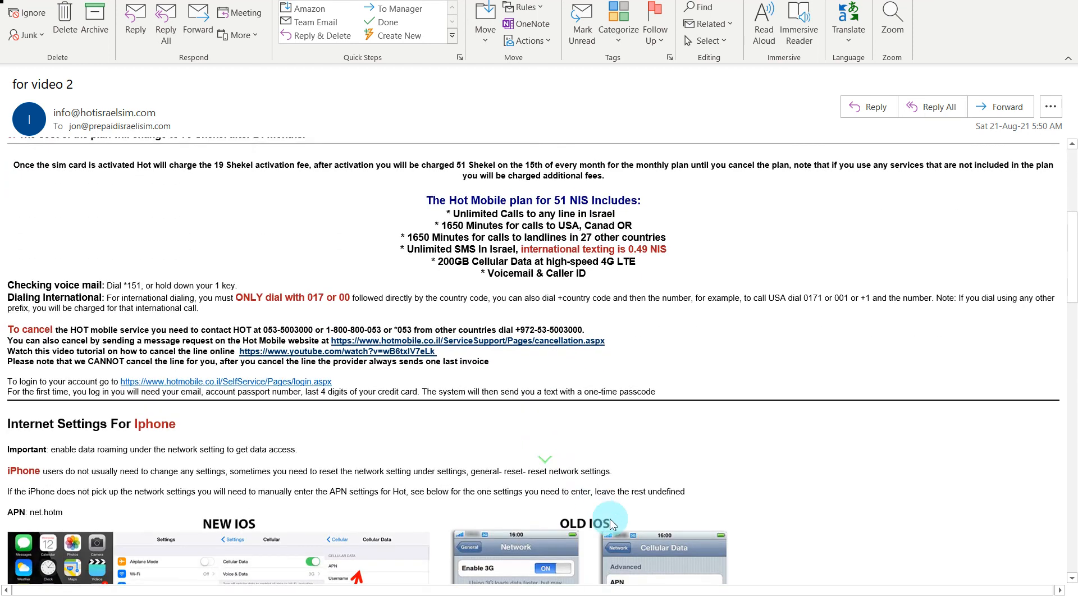
scroll(611, 525, "down", 1)
scroll(656, 504, "down", 16)
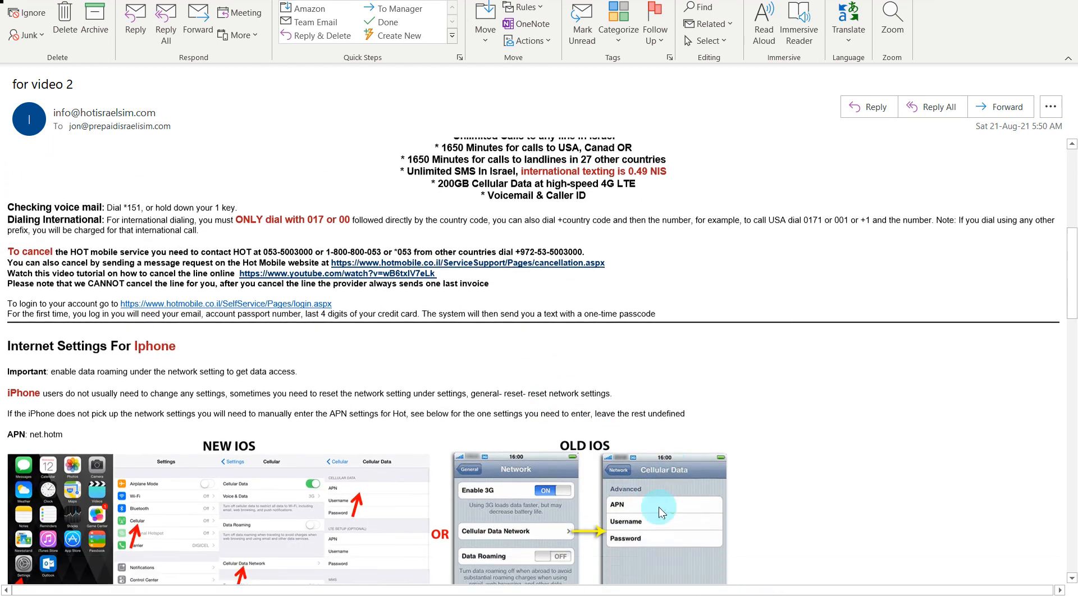
scroll(656, 506, "down", 3)
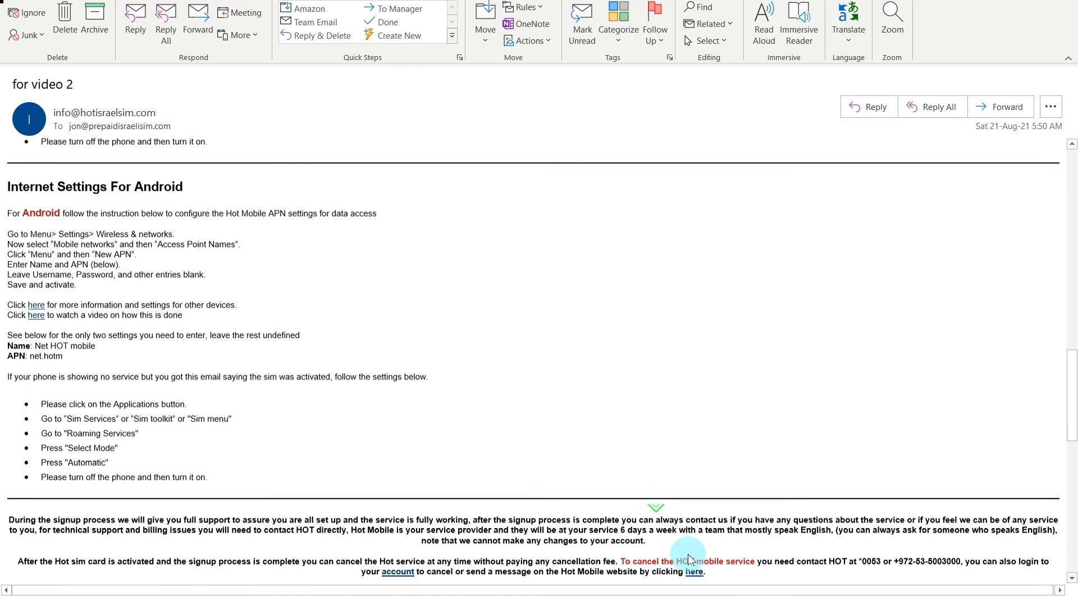
left_click(738, 595)
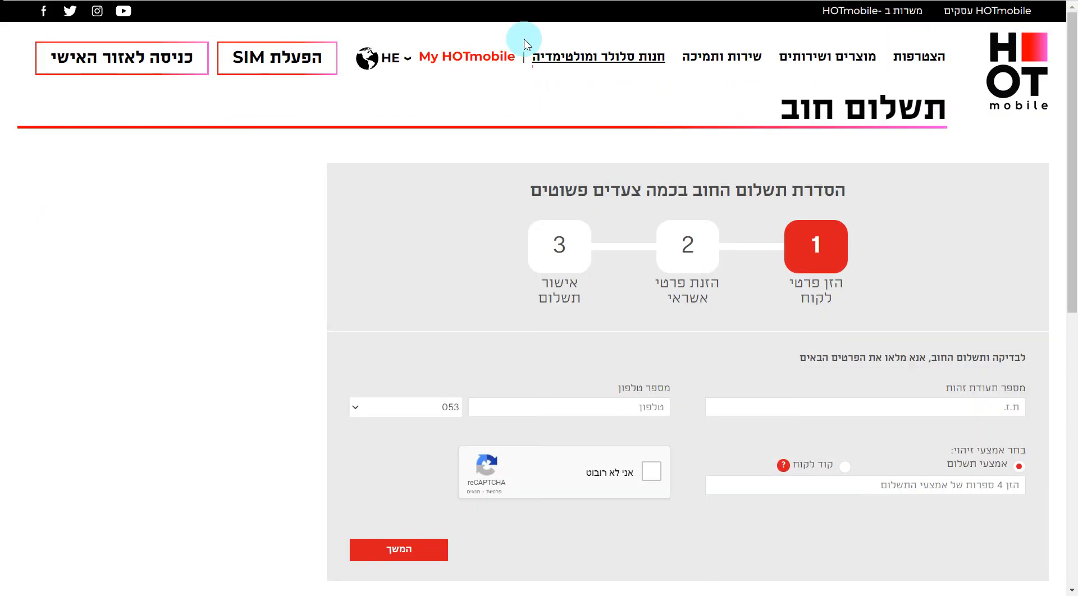
- Switch to the Prepaid Israeli SIM tab and open the hotsim Contact Us page from the footer
left_click(146, 1)
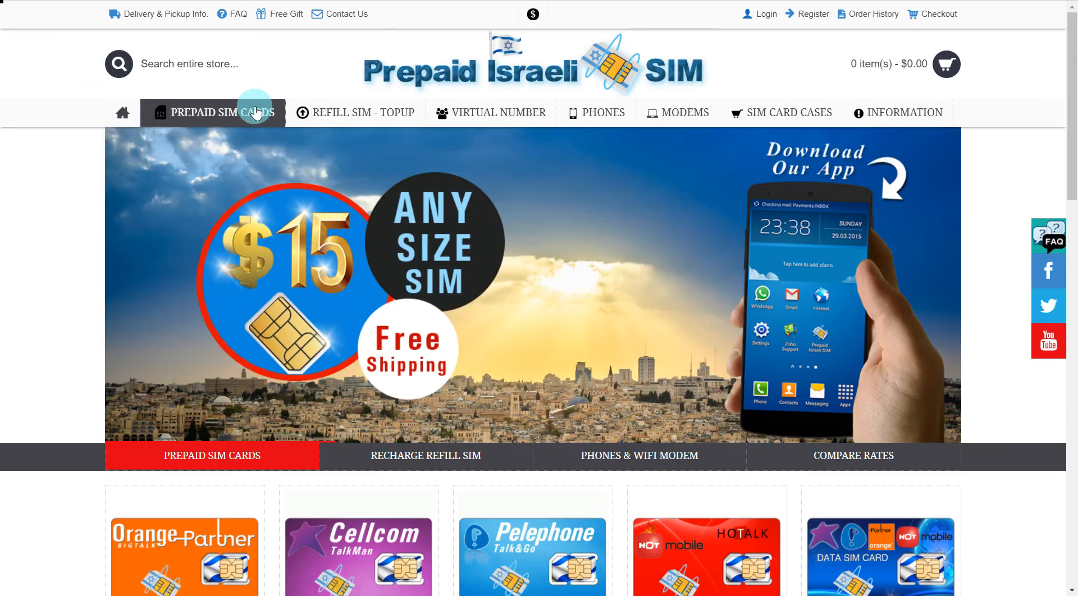
mouse_move(254, 108)
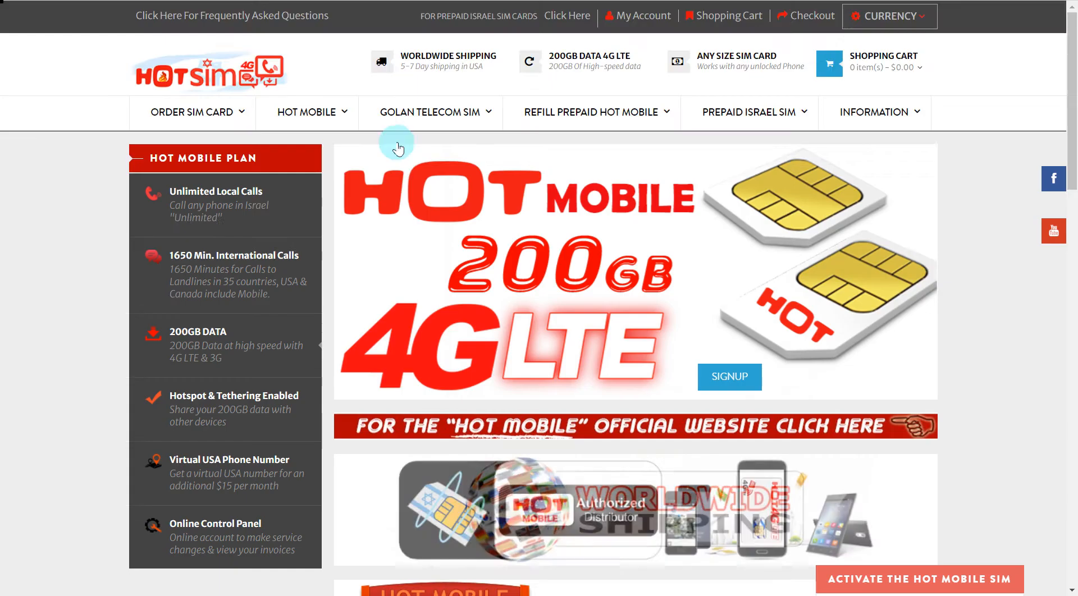
scroll(674, 414, "down", 15)
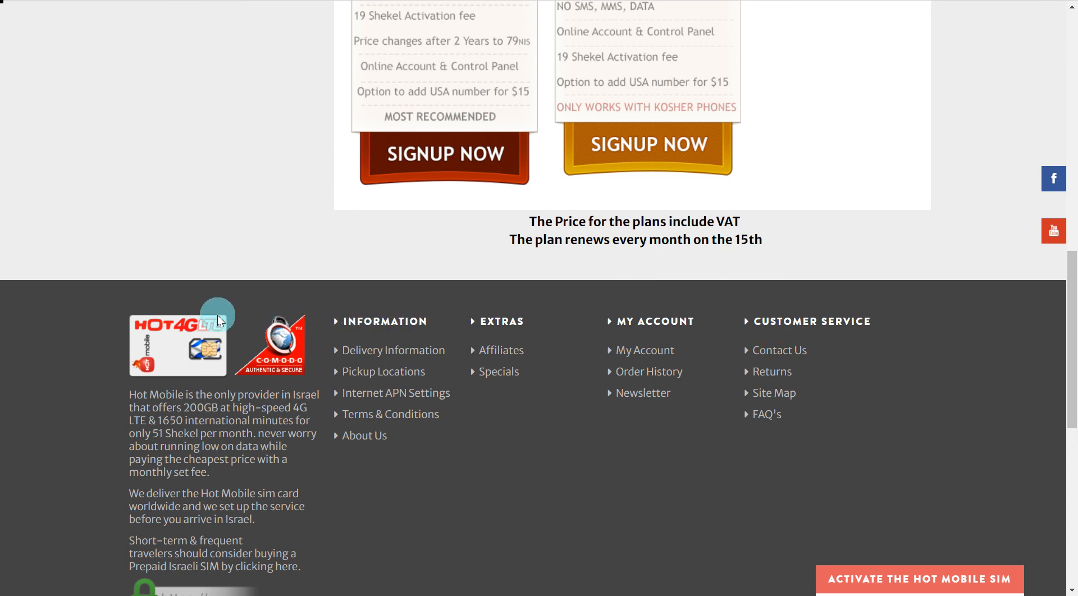
left_click(218, 319)
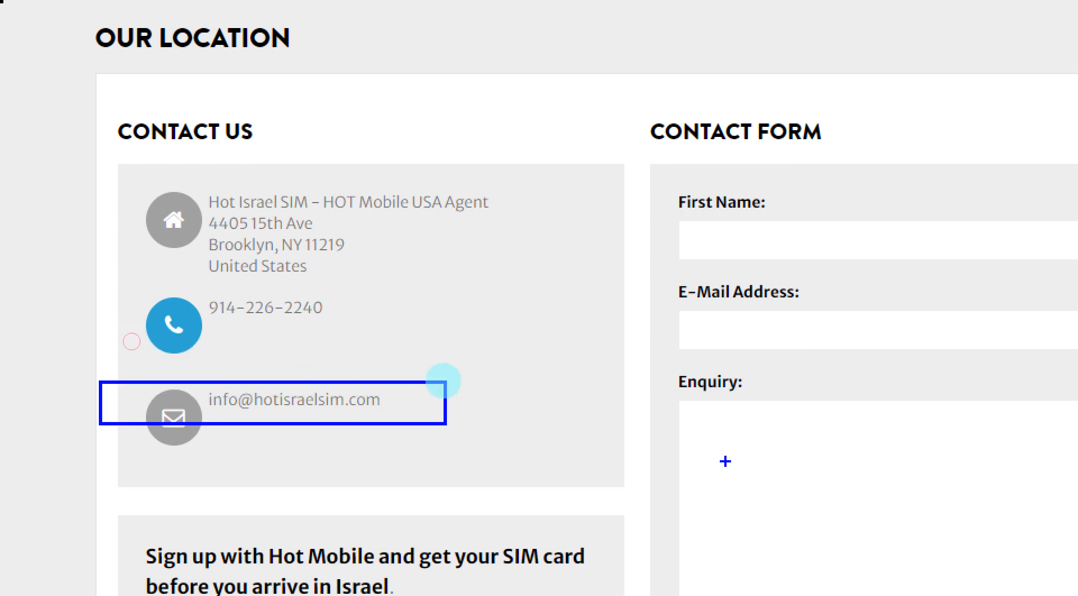
left_click(358, 360)
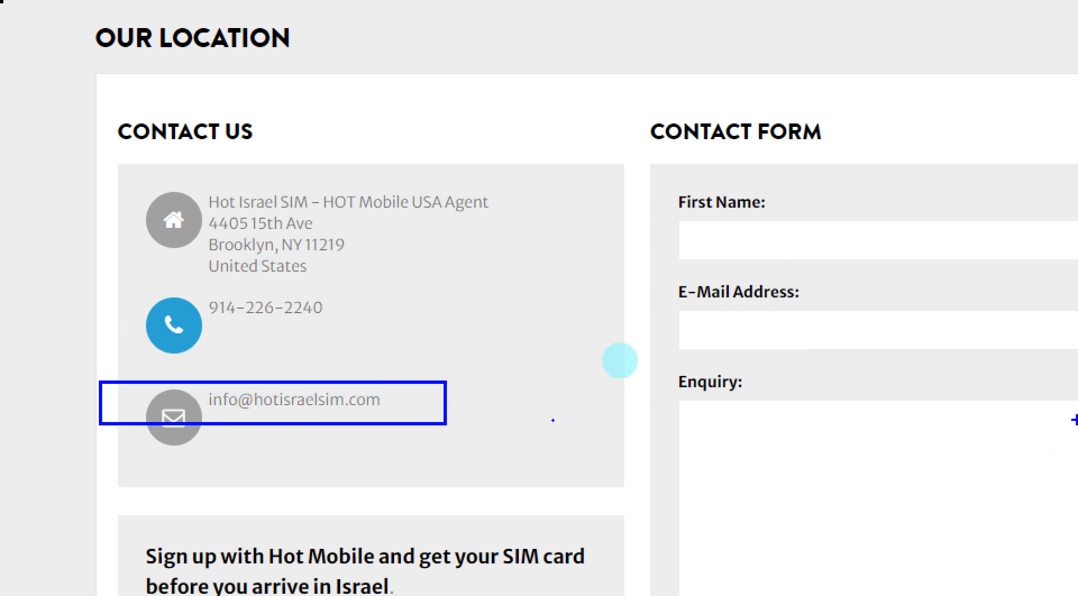